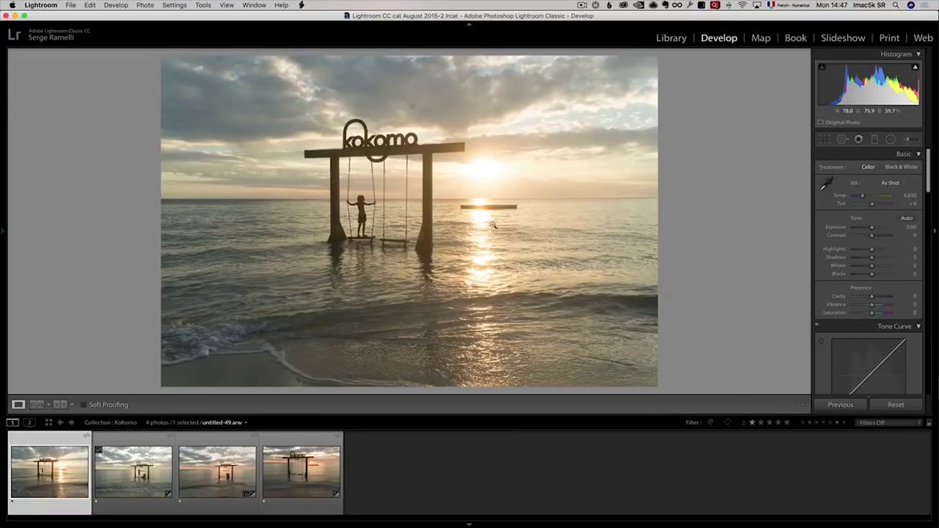
Step: Look through each Kokomo photo in the filmstrip, from the girl-on-swing to the empty swings
click(138, 489)
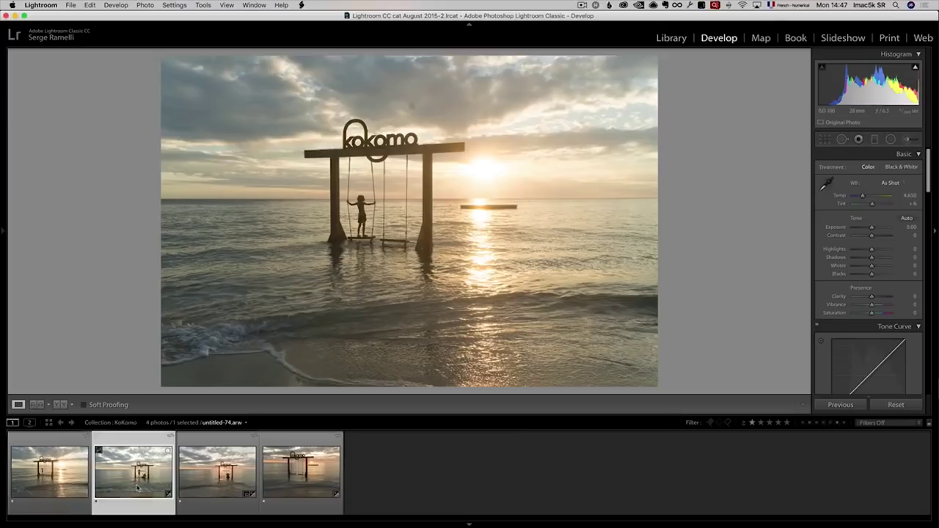
click(230, 475)
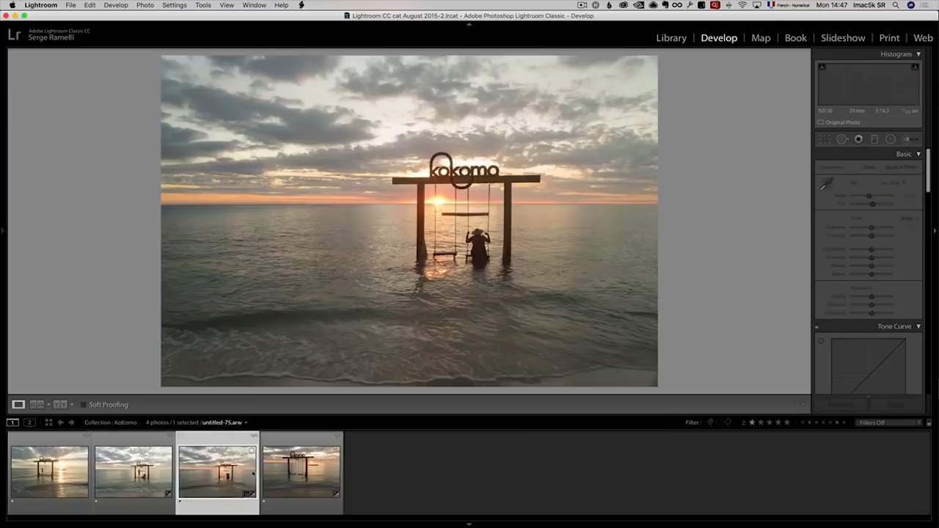
click(278, 469)
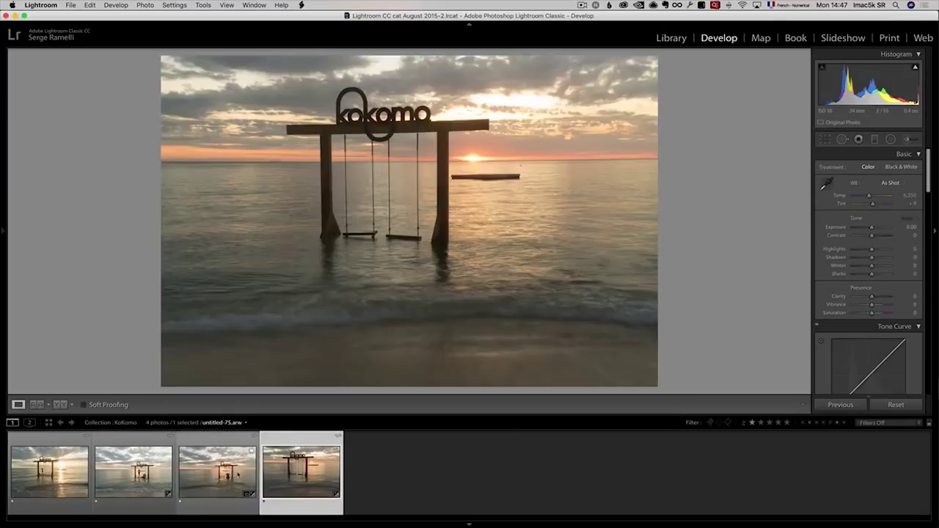
click(48, 475)
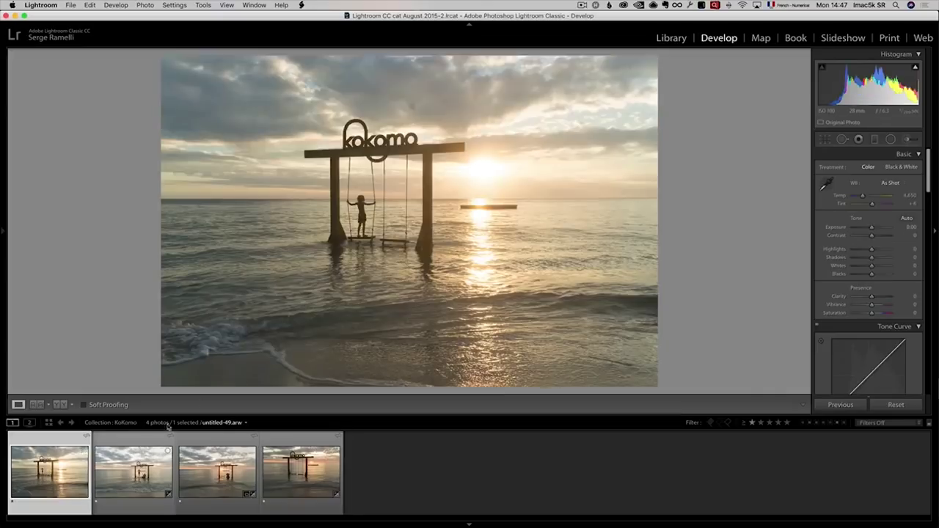
click(134, 457)
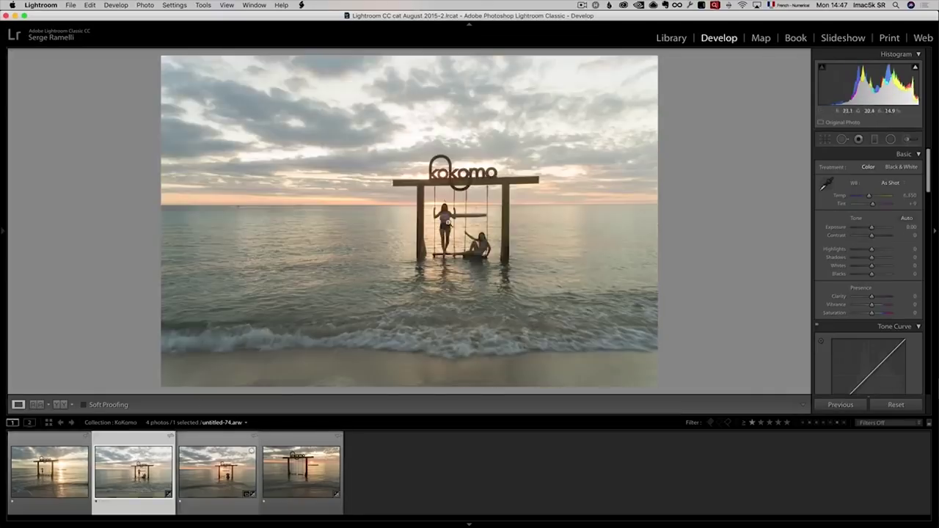
Step: Step through the sunset photos, then reselect the girl-on-swing photo with the left panel showing
key(Right)
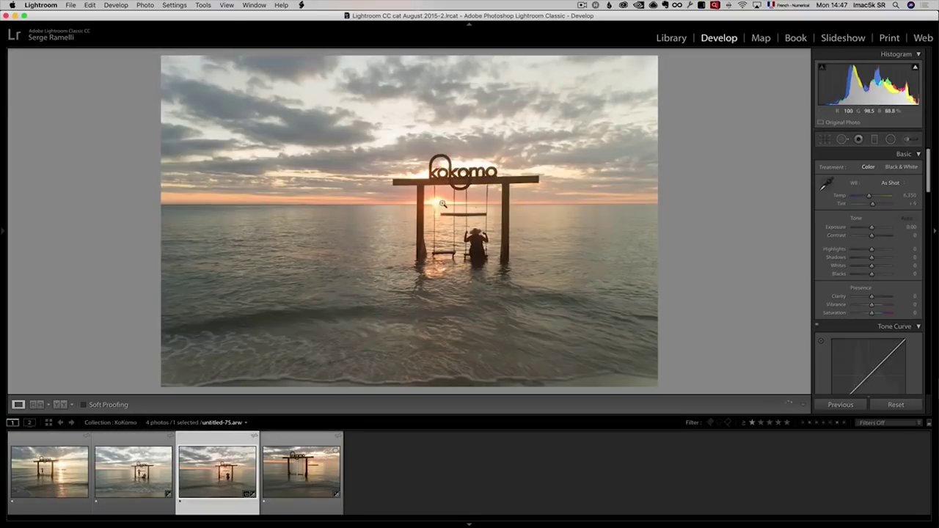
key(Right)
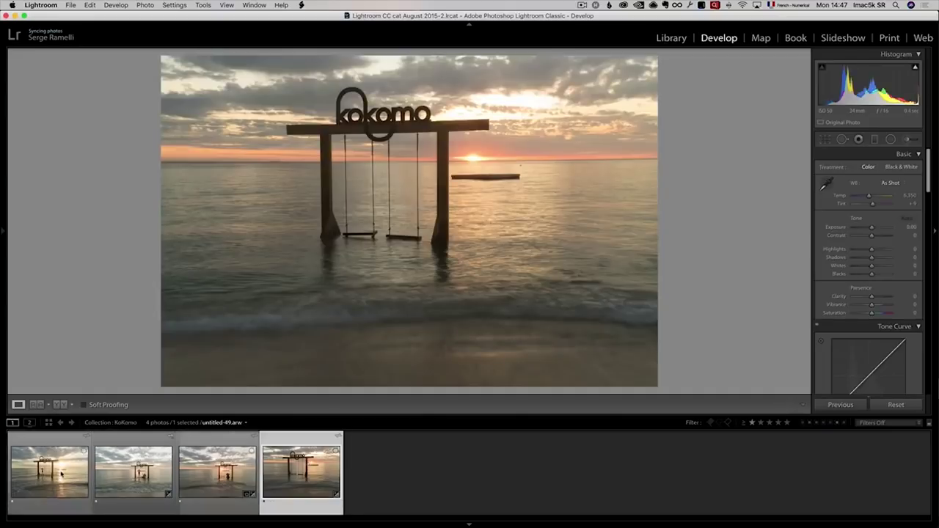
click(49, 469)
click(3, 233)
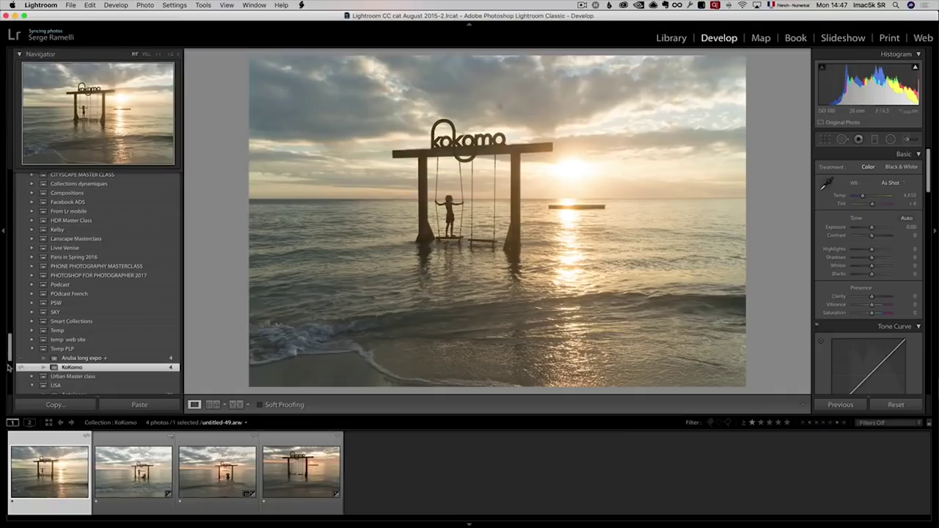
Step: Apply the SUNSET Linear Circle Dark preset to the girl-on-swing photo and hide the left panel
drag(10, 355, 13, 220)
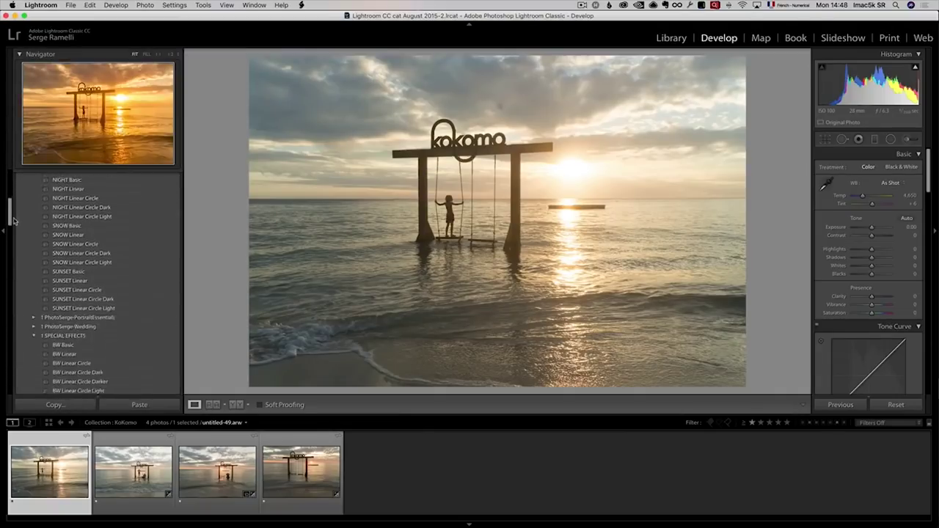
click(99, 299)
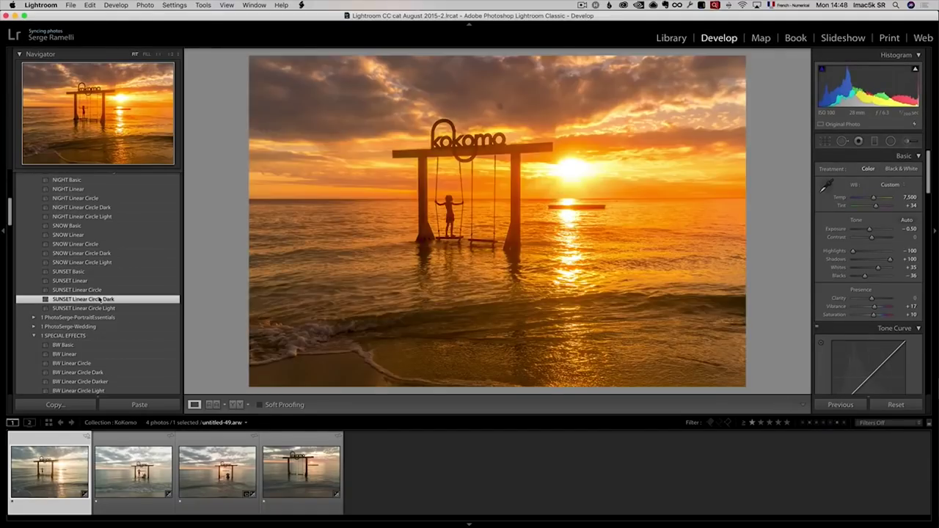
click(5, 233)
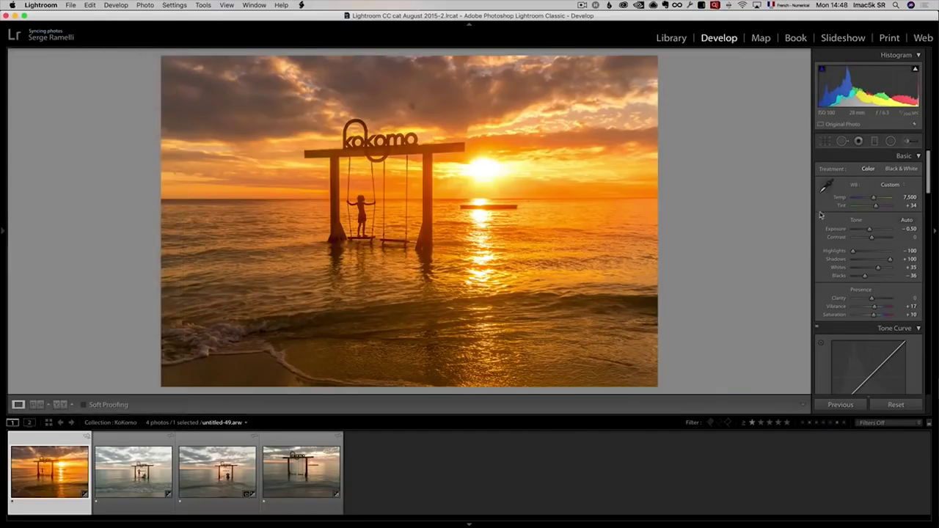
Step: Reset Vibrance and Saturation back to 0
double_click(874, 306)
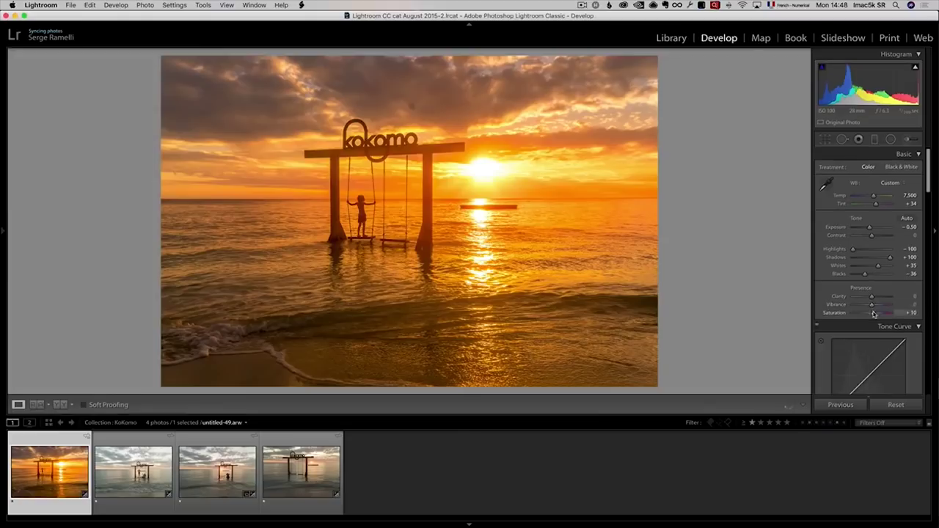
double_click(873, 313)
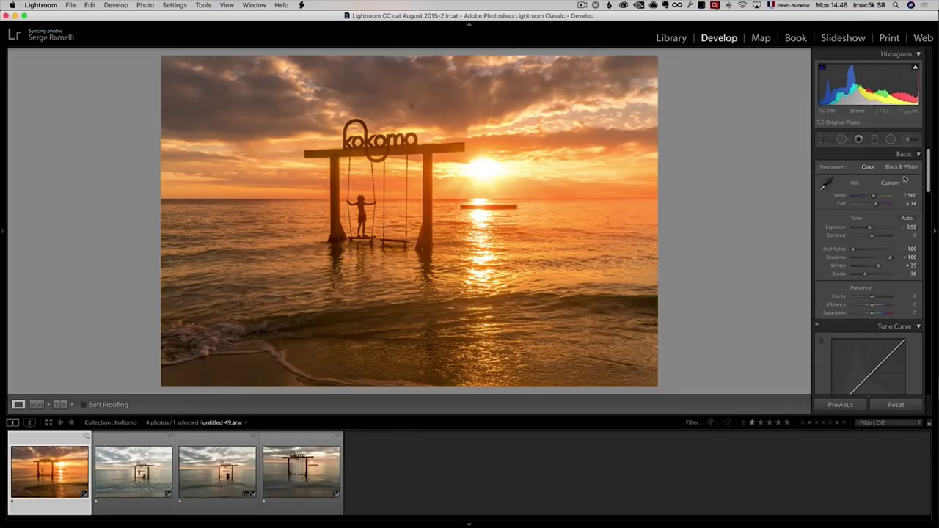
click(842, 139)
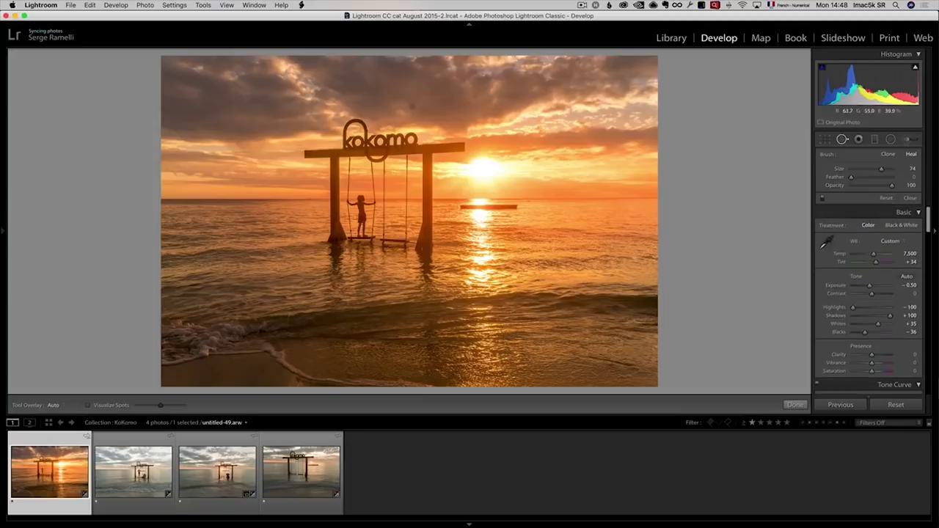
Step: Heal the dark dust spot in the sky above the Kokomo sign with Spot Removal
click(412, 107)
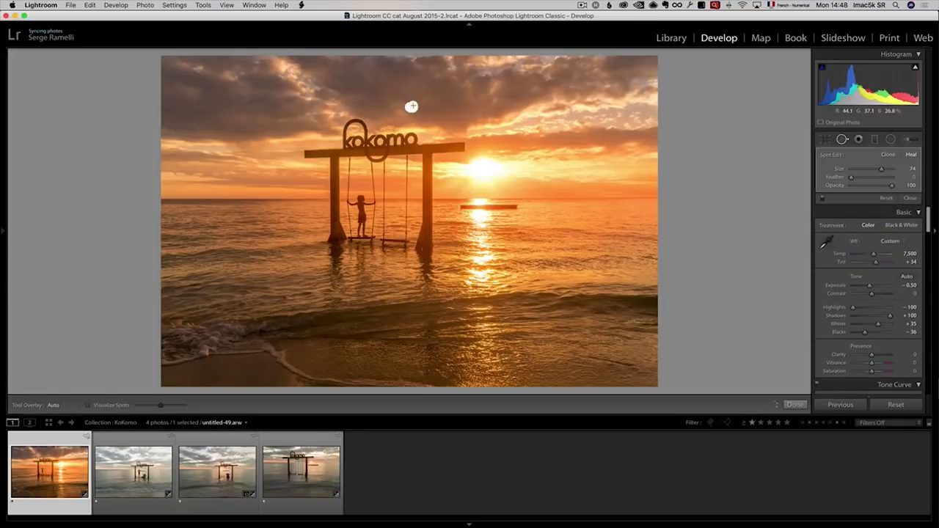
click(910, 198)
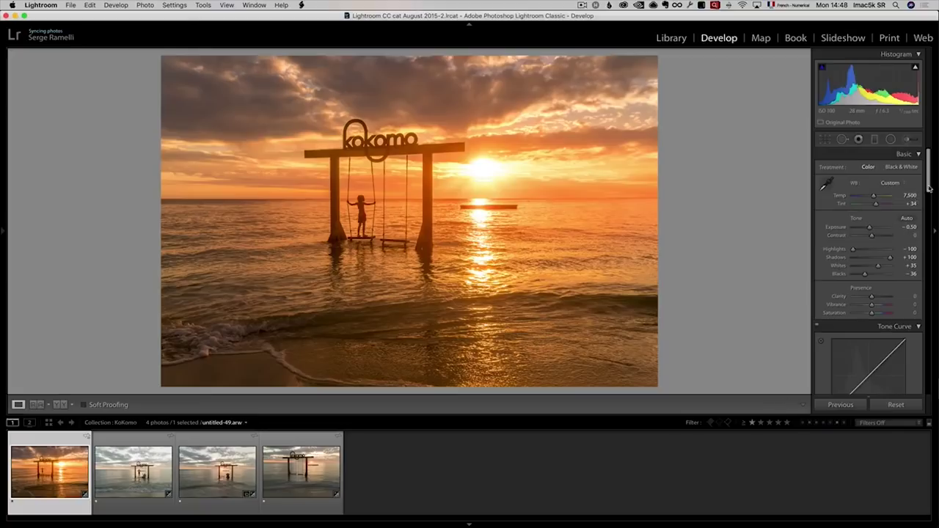
Step: Draw a graduated filter across the sky and cool its Temp to -27
click(874, 140)
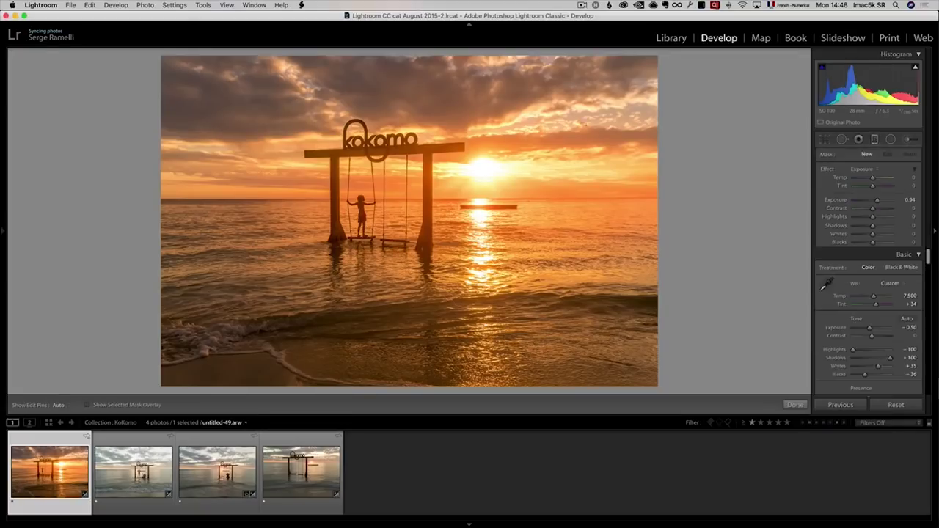
drag(446, 100, 449, 163)
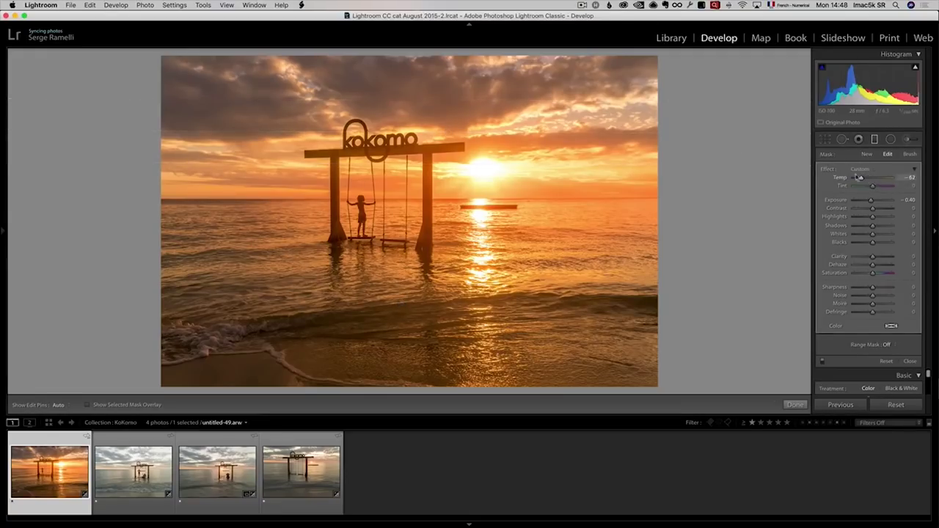
drag(860, 178, 861, 178)
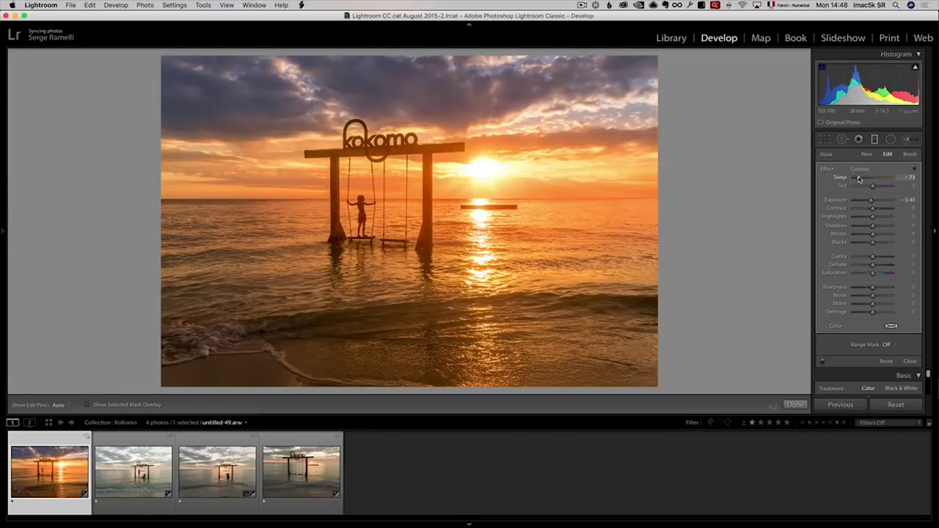
drag(859, 179, 861, 179)
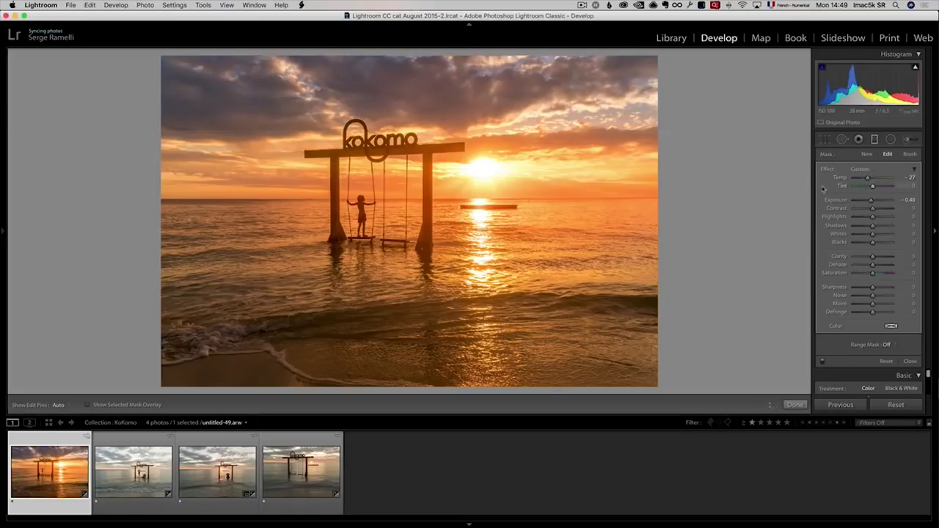
drag(367, 100, 530, 164)
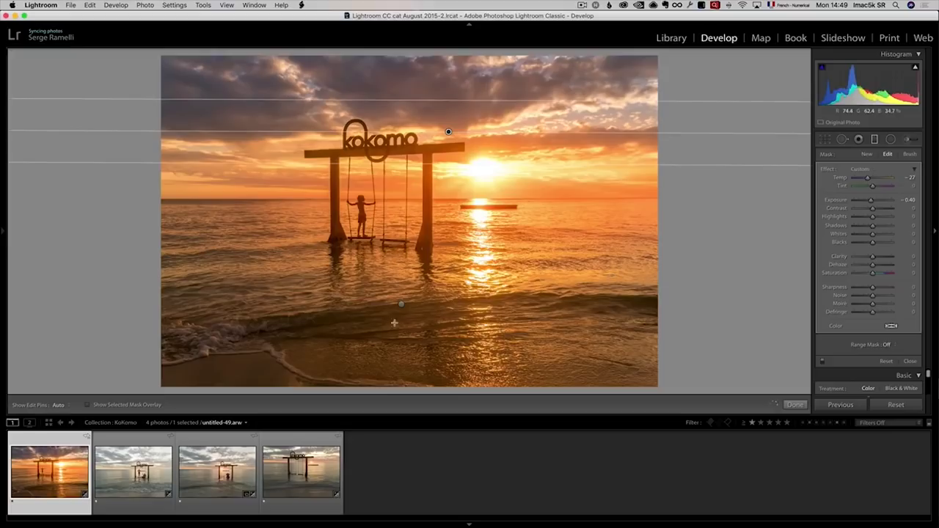
Step: Add a second graduated filter over the lower water and check its mask overlay
click(402, 303)
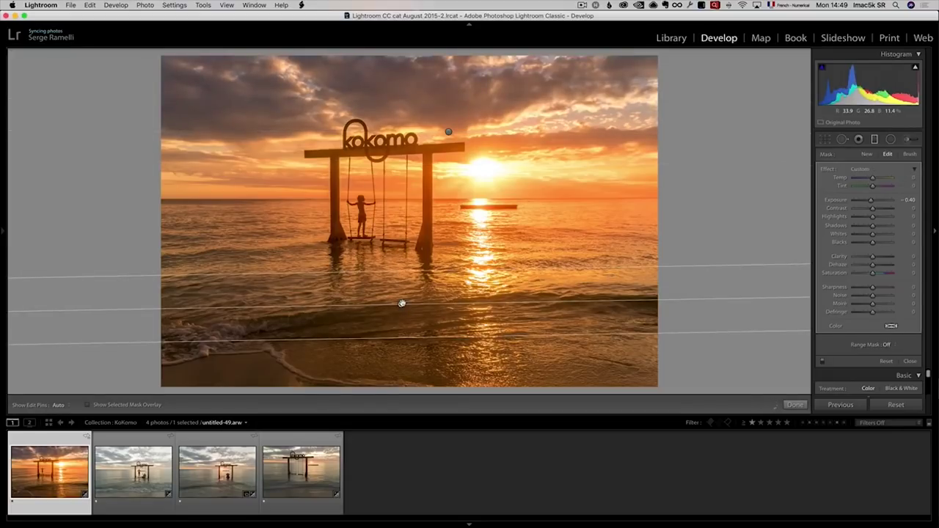
key(o)
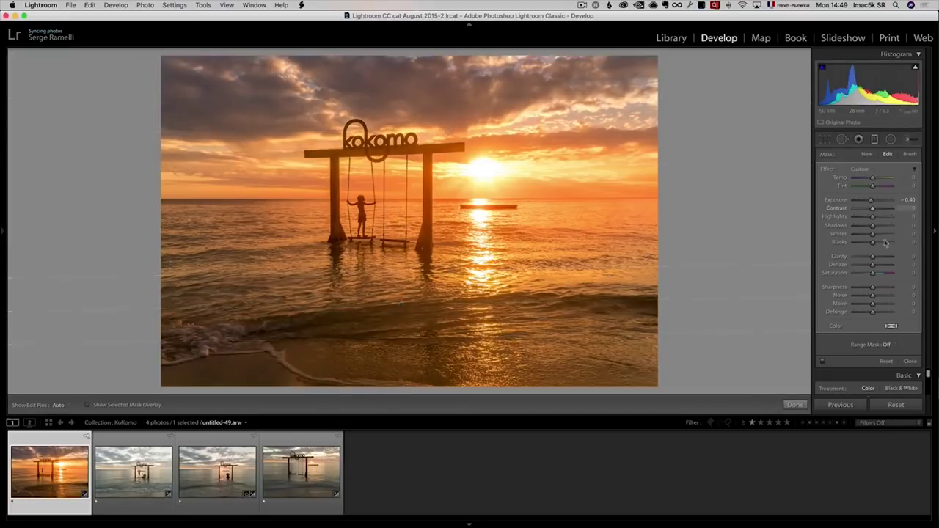
click(795, 404)
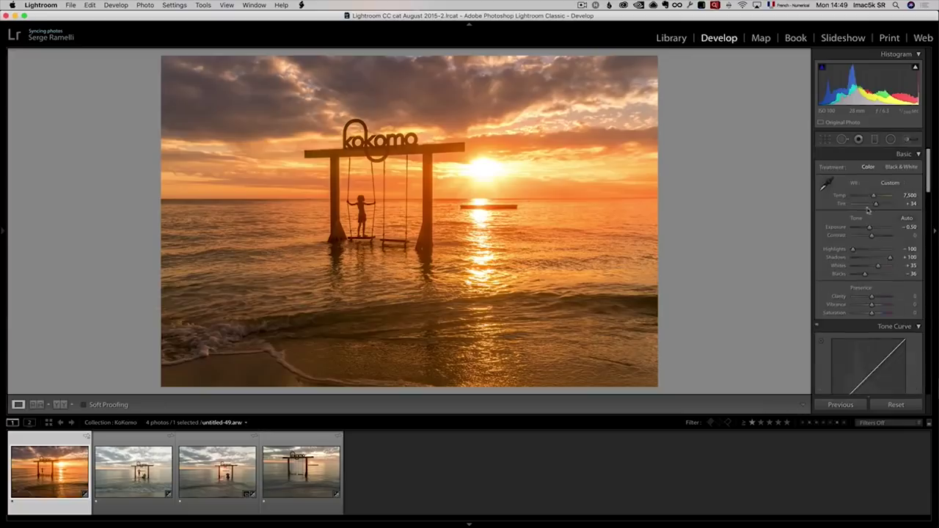
Step: Widen the preset's existing radial filter around the sun and open its Range Mask options
click(890, 140)
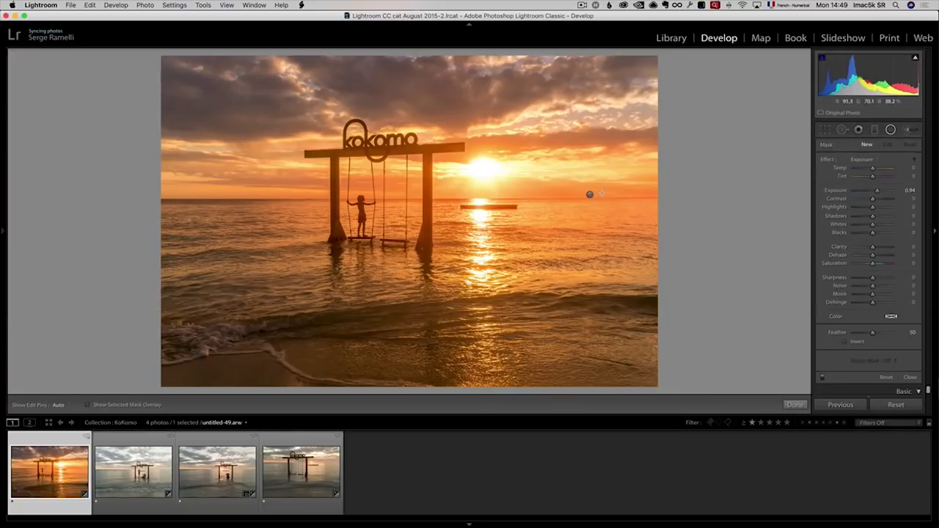
click(590, 194)
drag(529, 125, 482, 170)
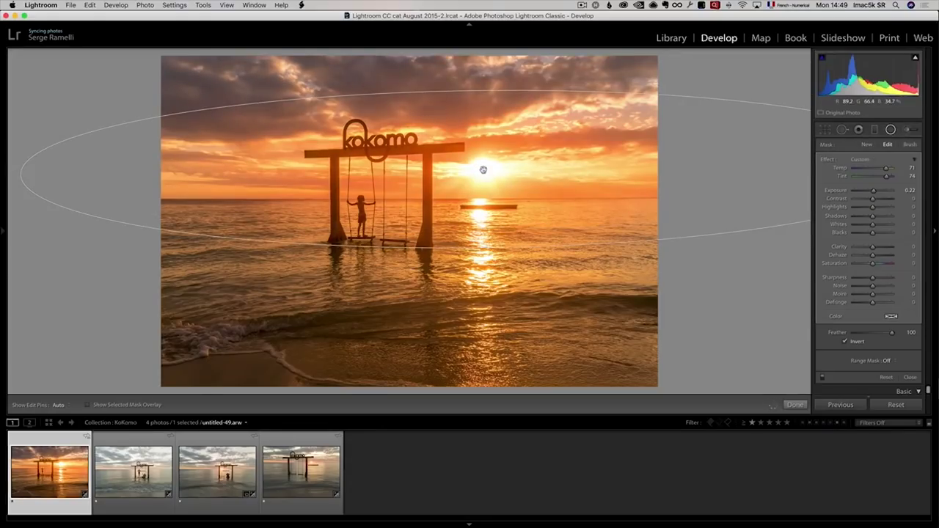
click(888, 360)
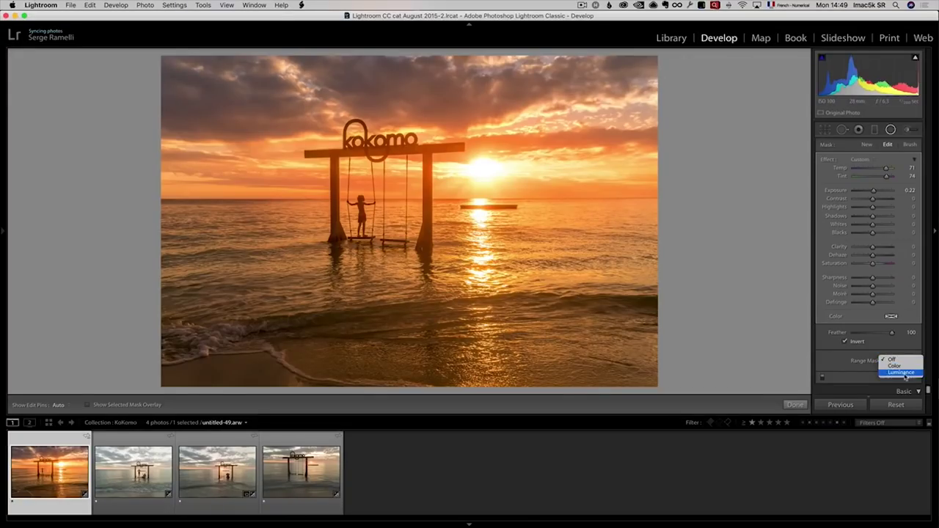
Step: Set the radial filter's Range Mask to Luminance with range 56/100, previewing the mask
click(903, 373)
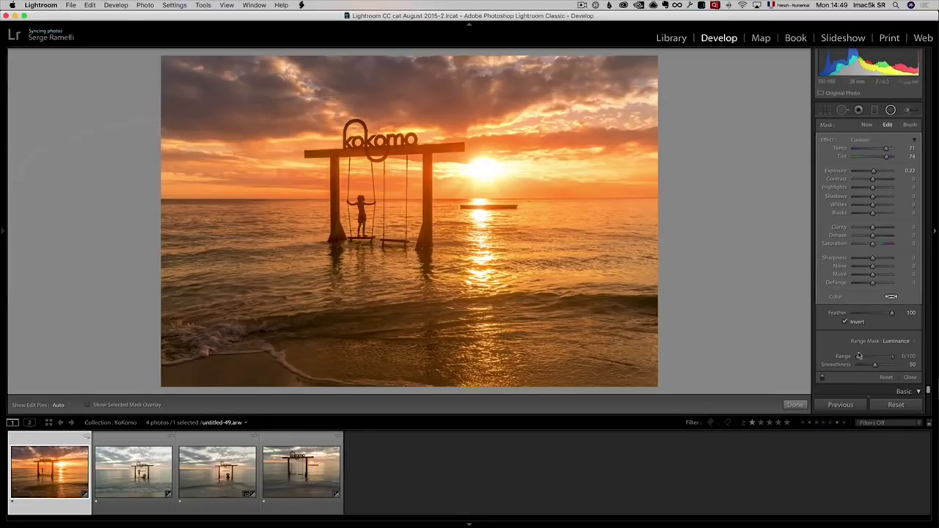
drag(859, 356, 874, 357)
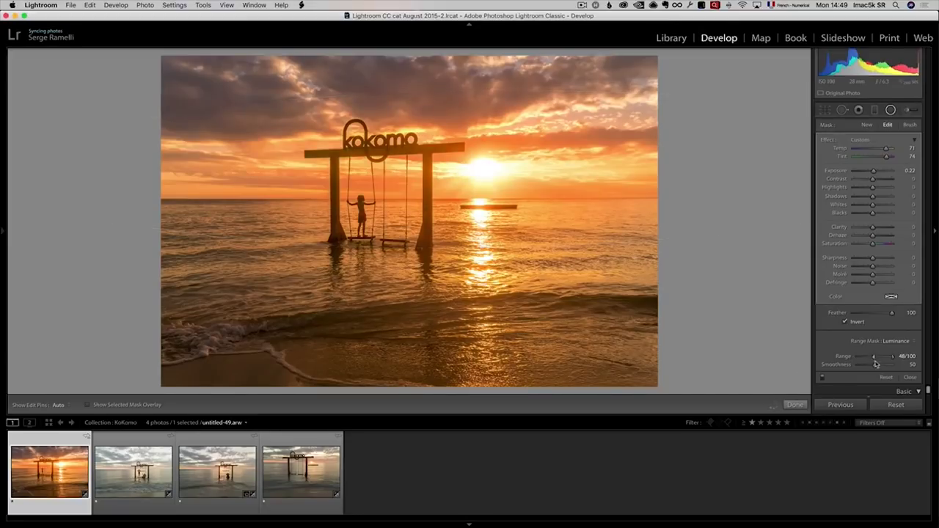
key(alt)
drag(874, 359, 875, 360)
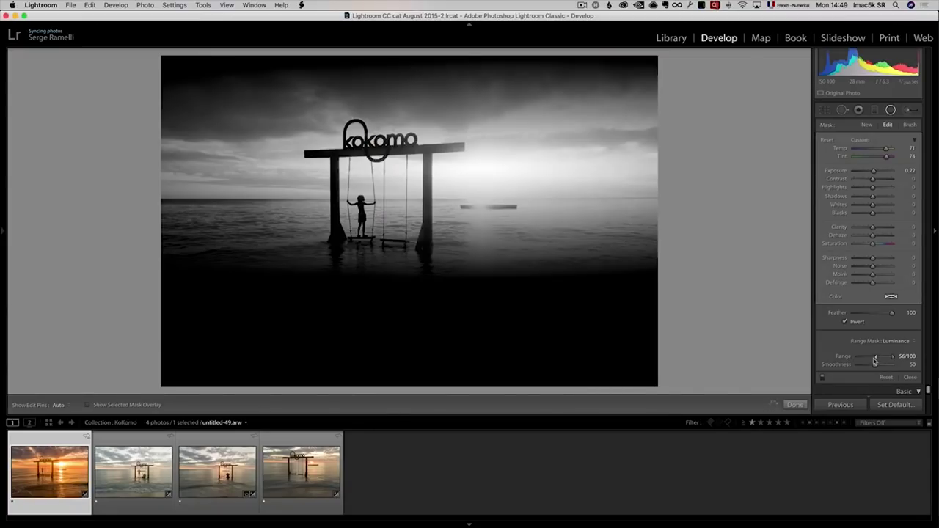
drag(874, 360, 875, 360)
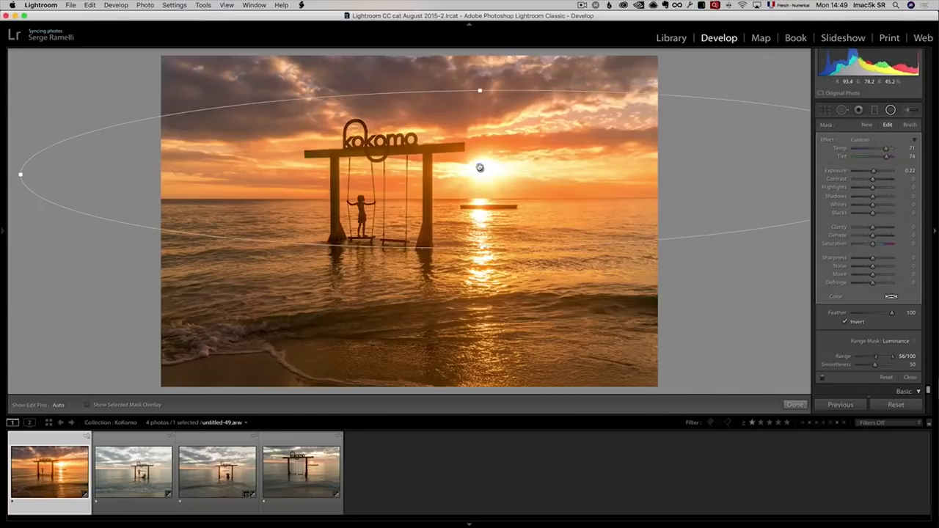
click(795, 405)
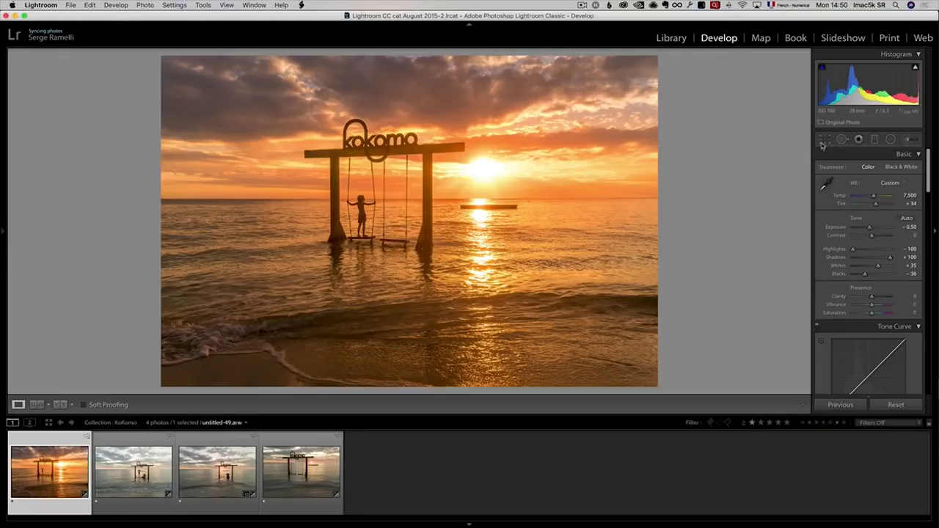
Step: Sync all settings from the girl-on-swing photo to the four Kokomo photos, then select the second
shift+click(304, 478)
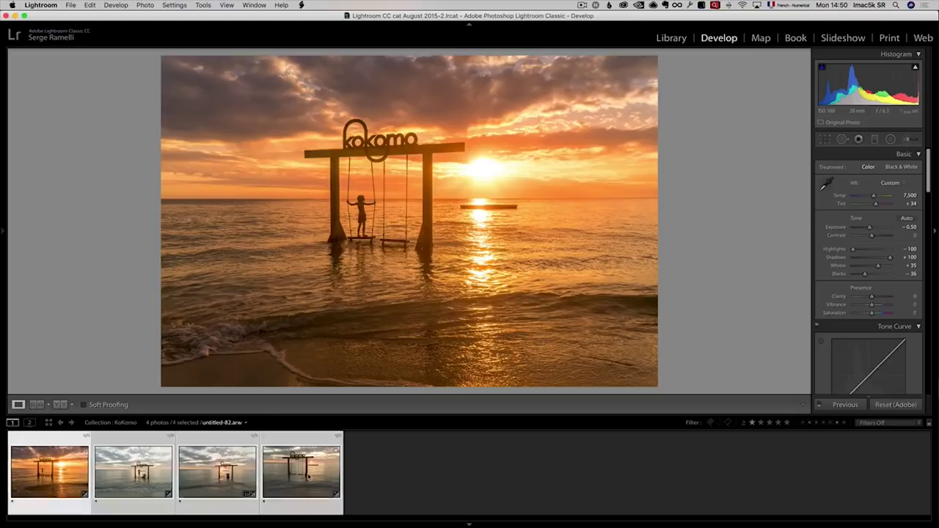
click(845, 405)
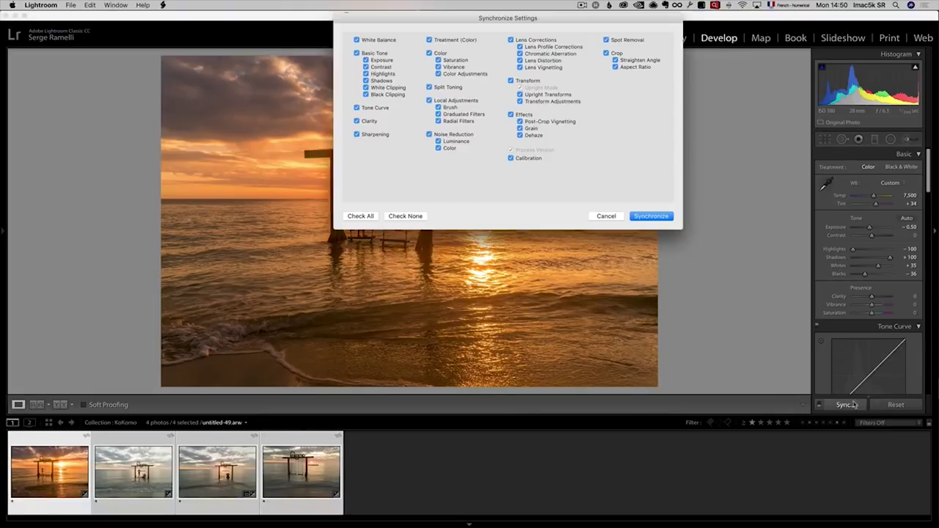
click(655, 217)
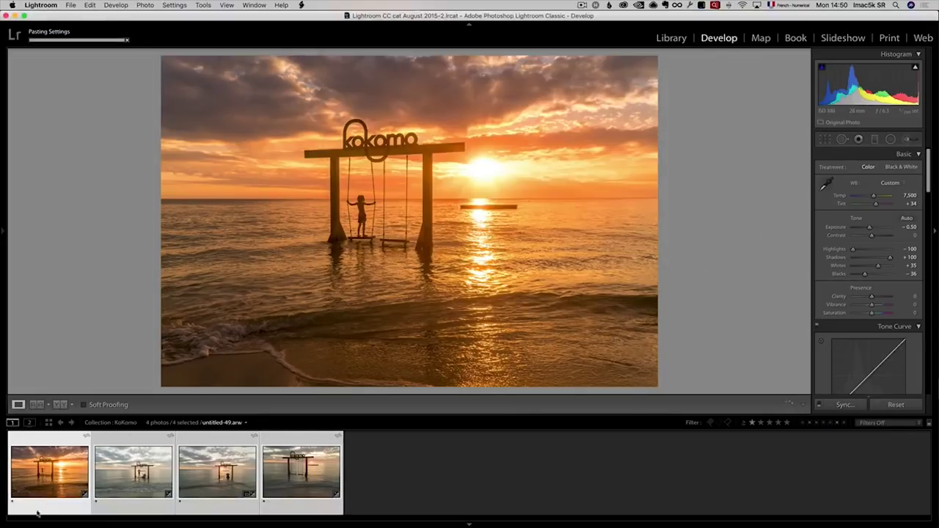
click(119, 476)
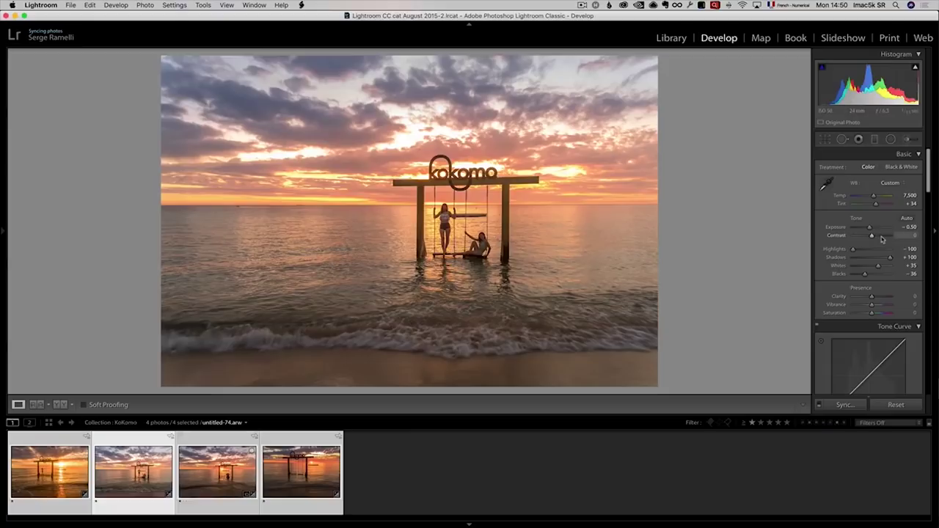
Step: Give the second photo Contrast +29 and Vibrance +39, then review the third and fourth photos
click(877, 237)
drag(872, 306, 880, 306)
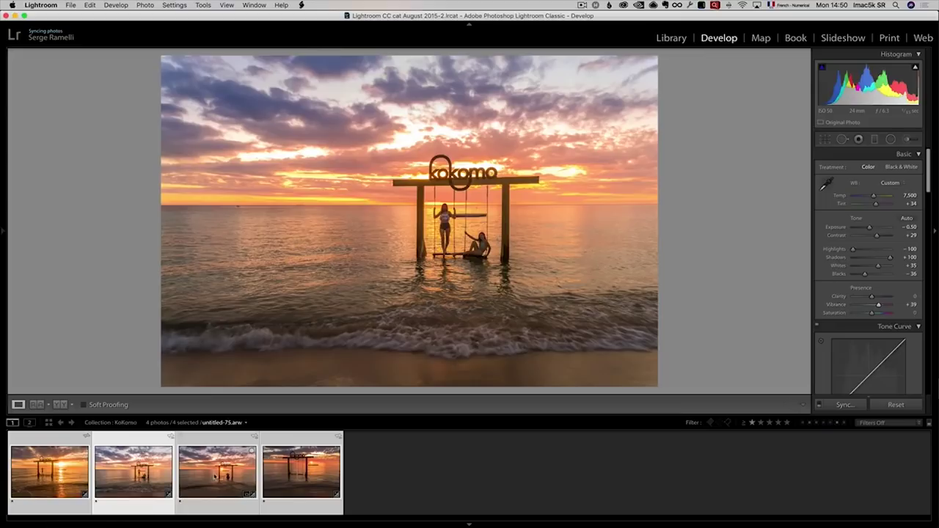
click(224, 466)
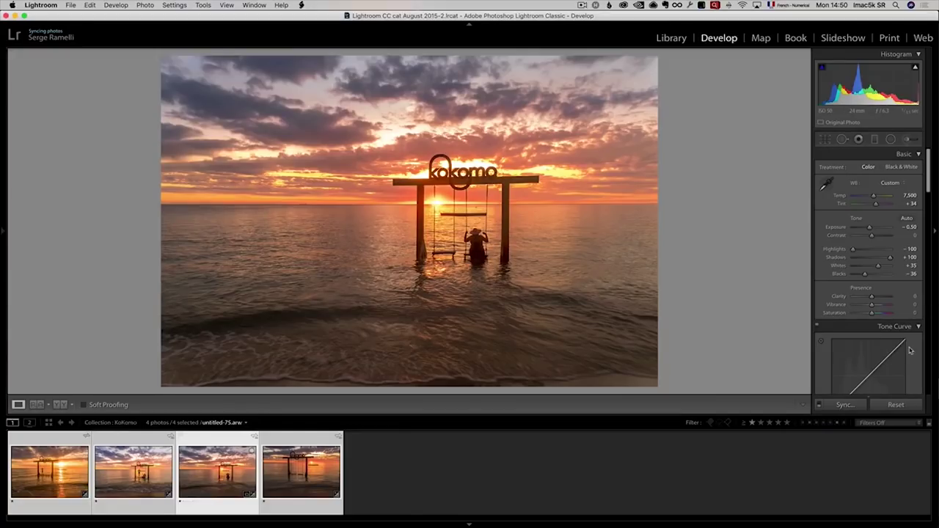
click(306, 473)
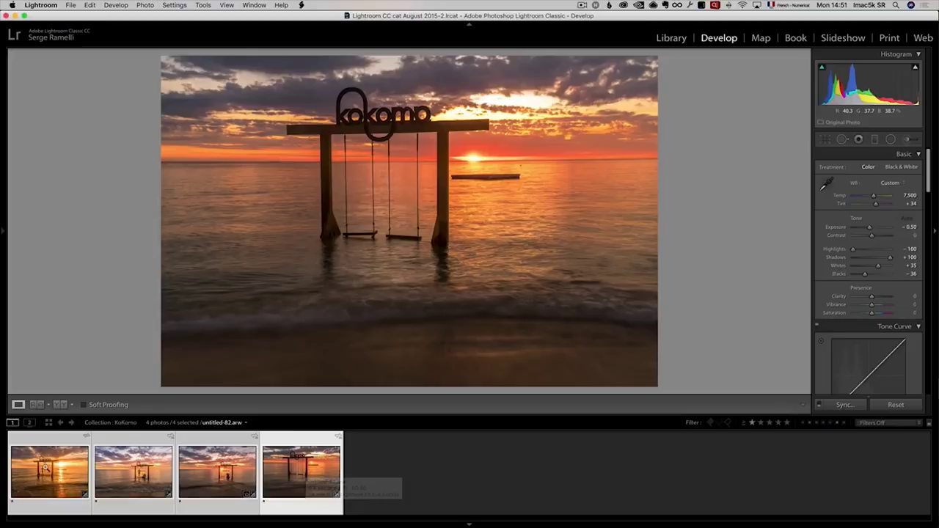
key(backslash)
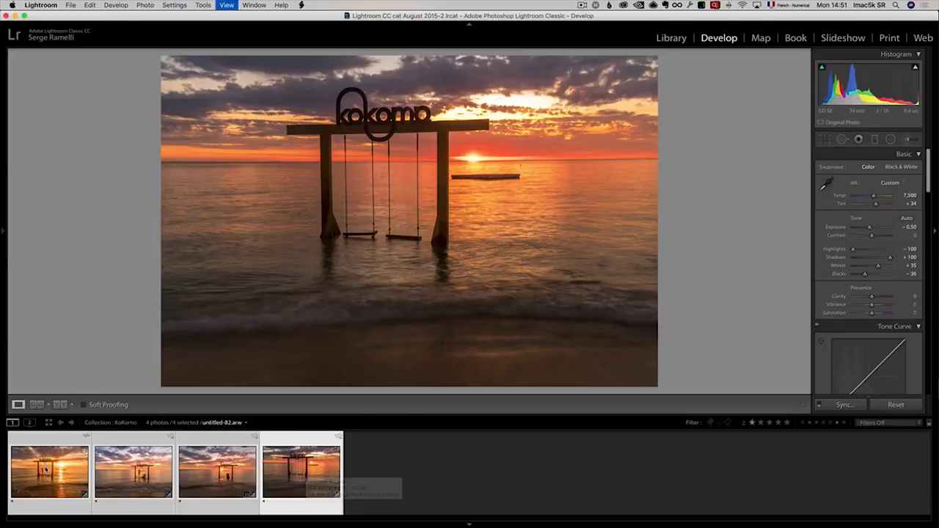
Step: Compare all four photos in full-window Survey view, then show the top-left photo alone in Loupe
key(n)
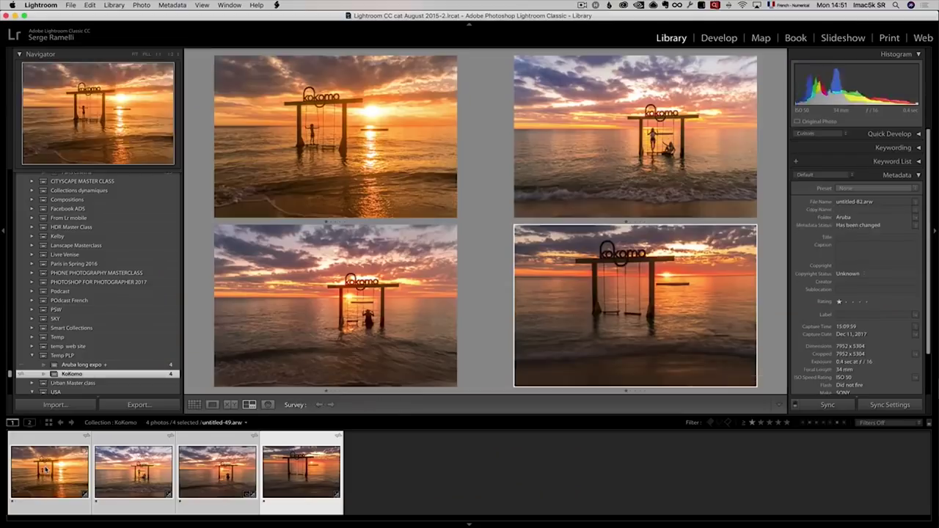
key(shift+Tab)
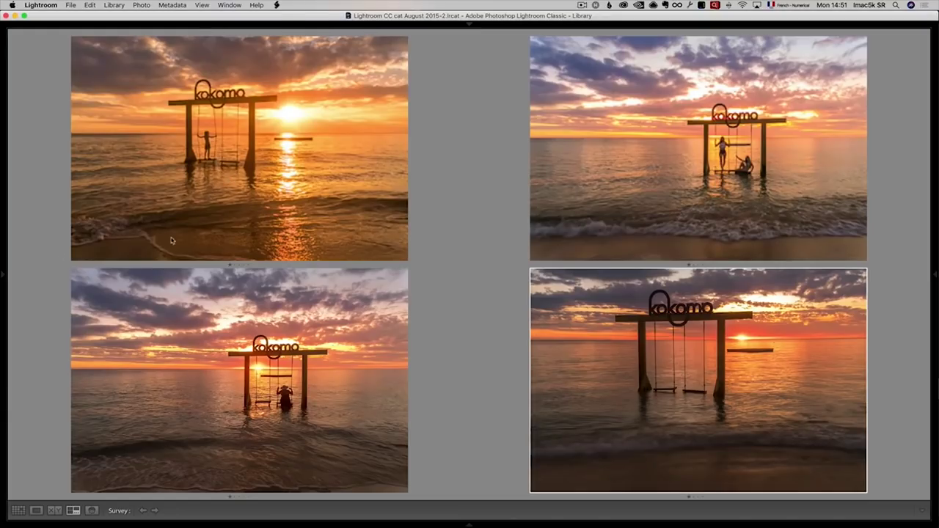
click(246, 199)
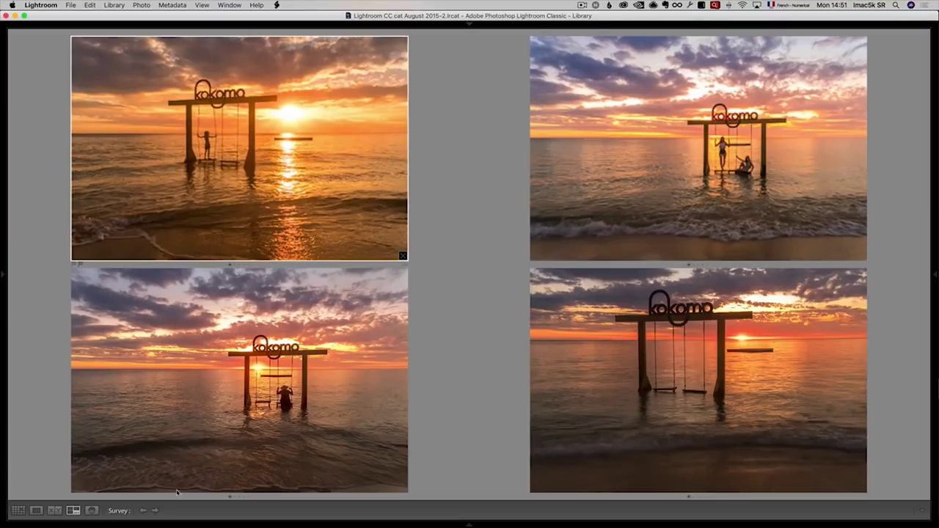
click(36, 512)
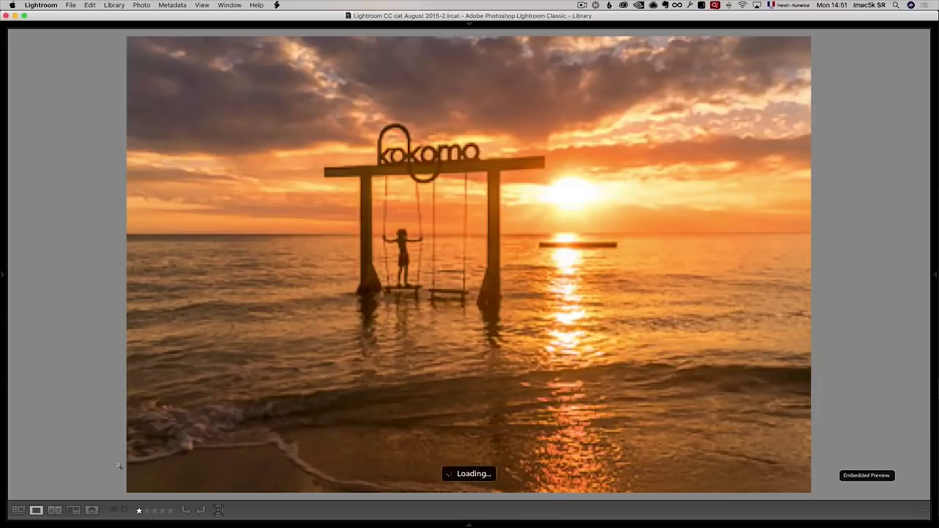
Step: Crop the boy-on-swing photo to a wide frame by raising the bottom edge, and set Contrast to +24
key(shift+Tab)
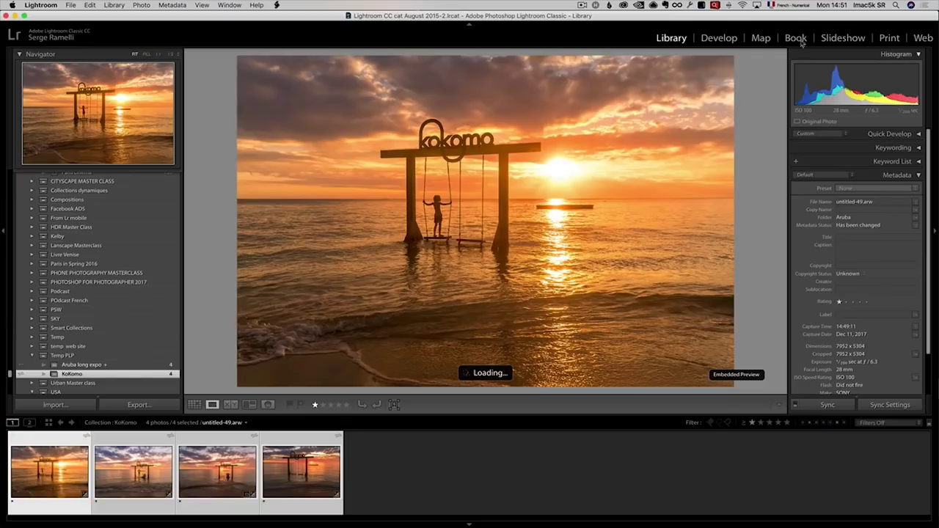
click(718, 37)
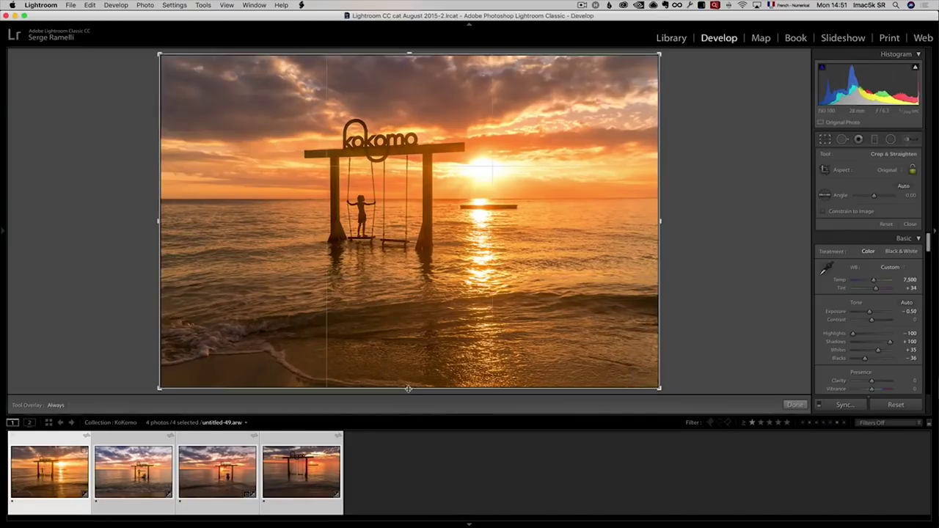
drag(409, 388, 418, 343)
key(r)
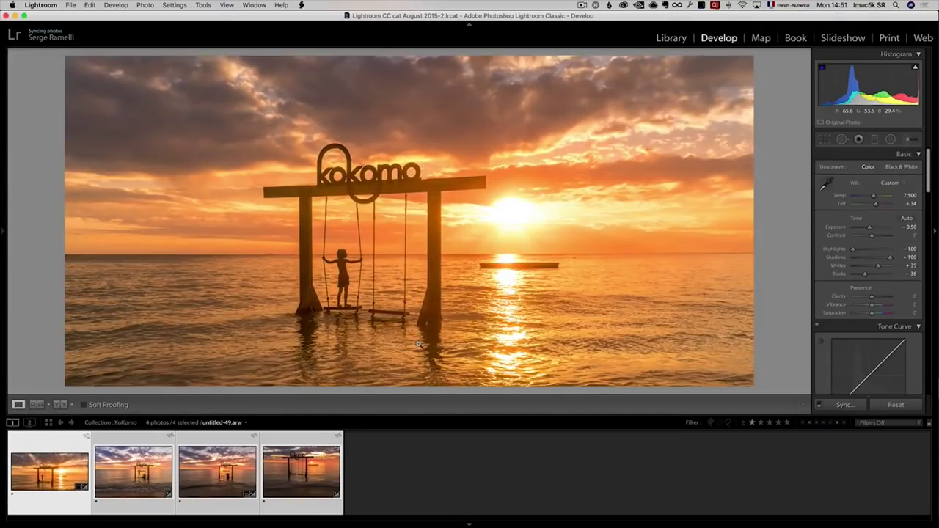
drag(872, 236, 877, 237)
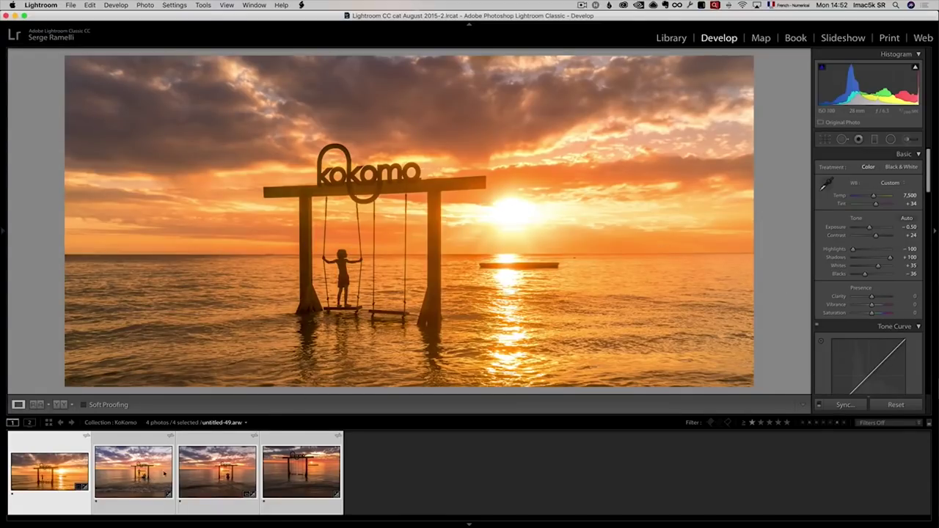
Step: Crop the woman-on-swing photo, untitled-75.arw, to a wide frame, then return to the boy-on-swing photo
click(228, 465)
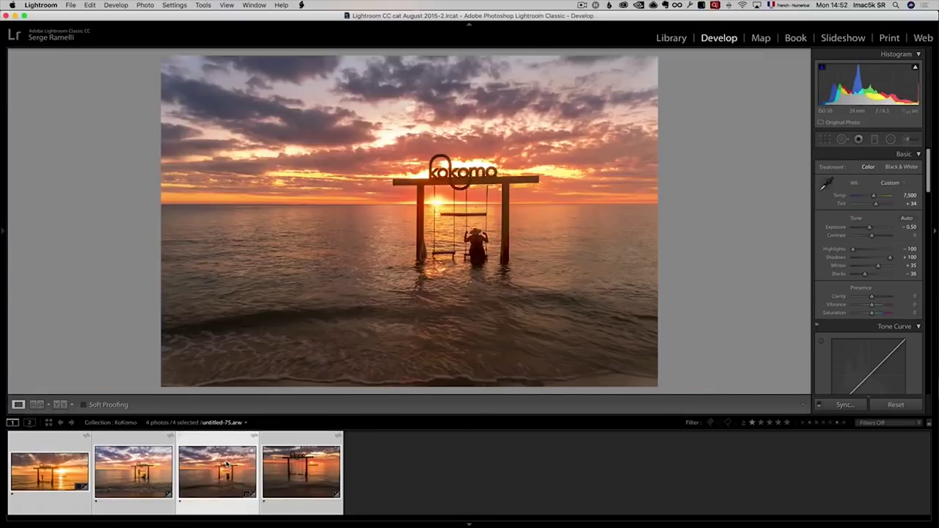
click(824, 139)
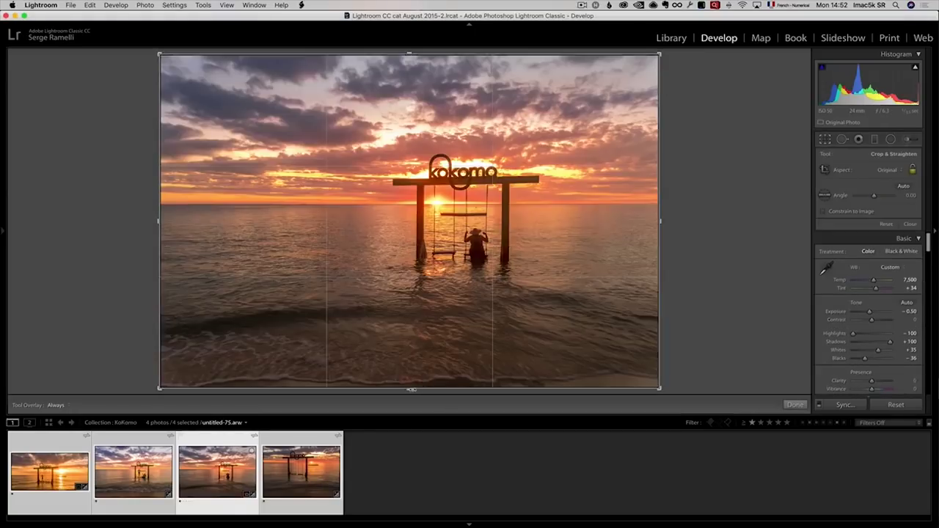
drag(408, 389, 409, 360)
key(Return)
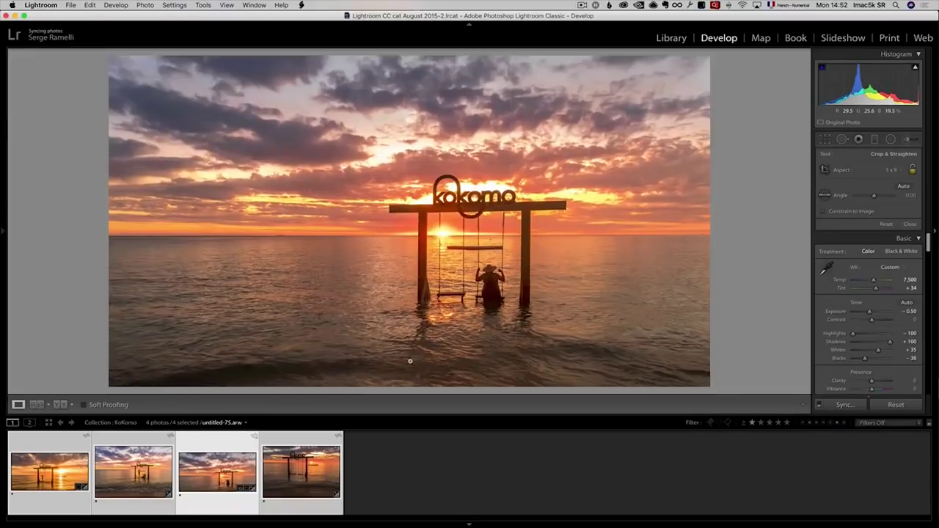
click(46, 475)
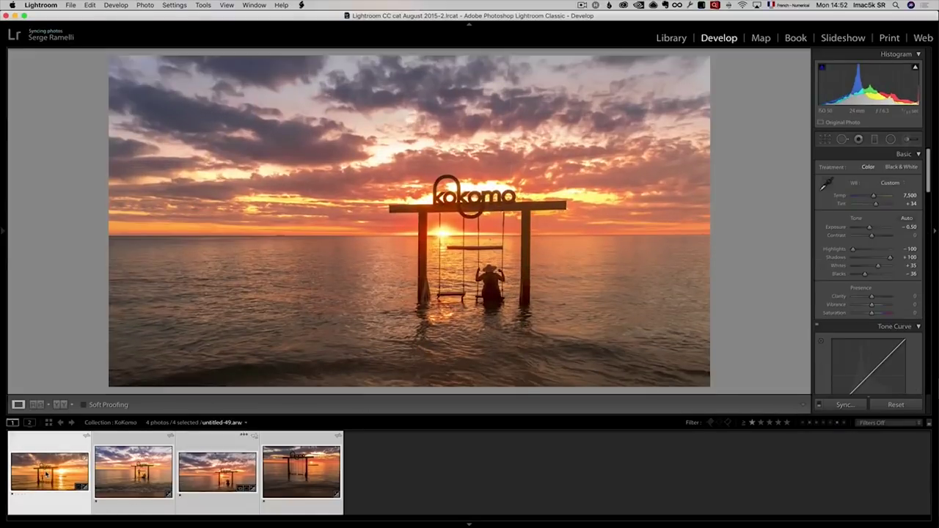